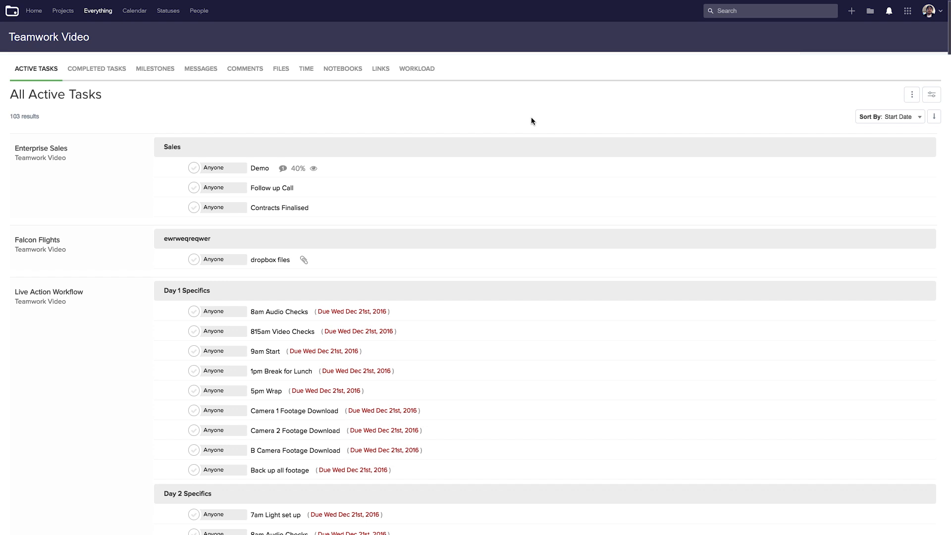
Step: Examine the Demo task's quick options in the Sales list, view its full task details, and return to the task list
left_click(43, 72)
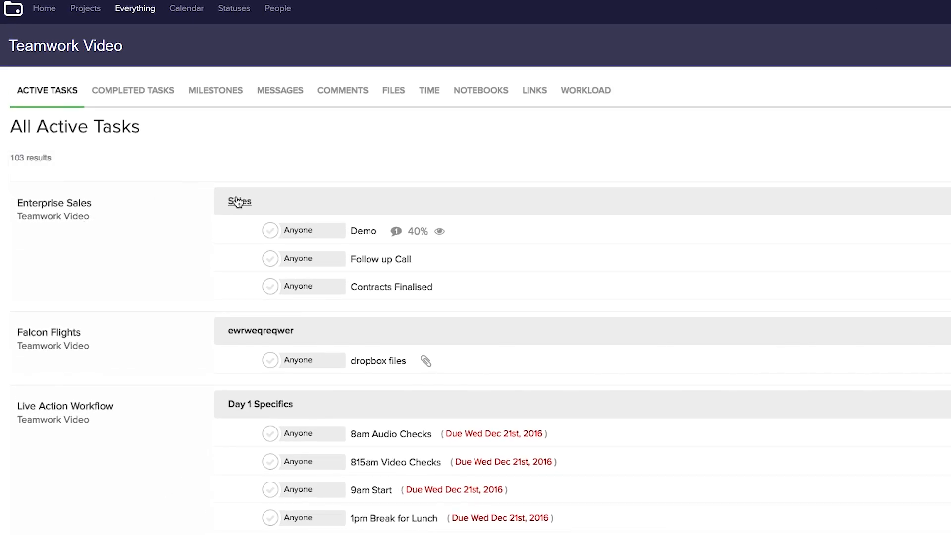
mouse_move(314, 227)
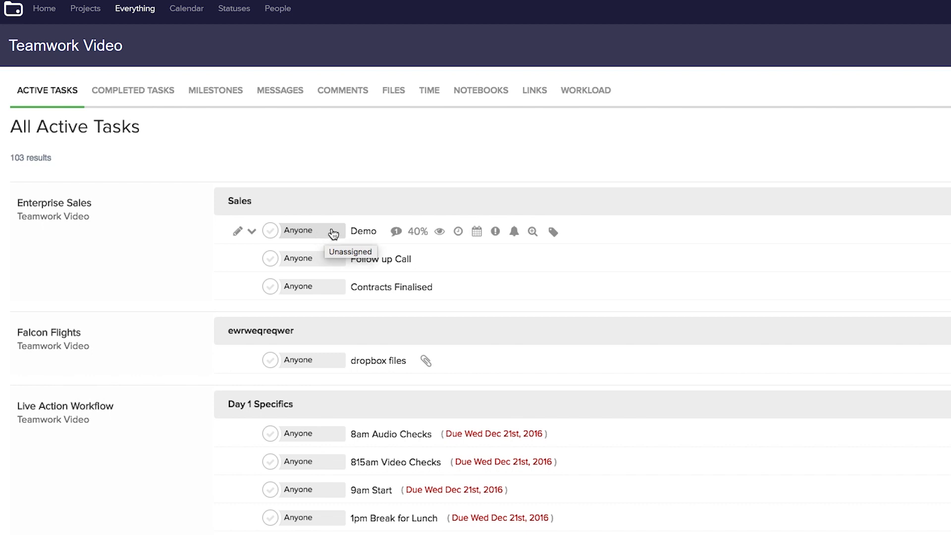
left_click(252, 232)
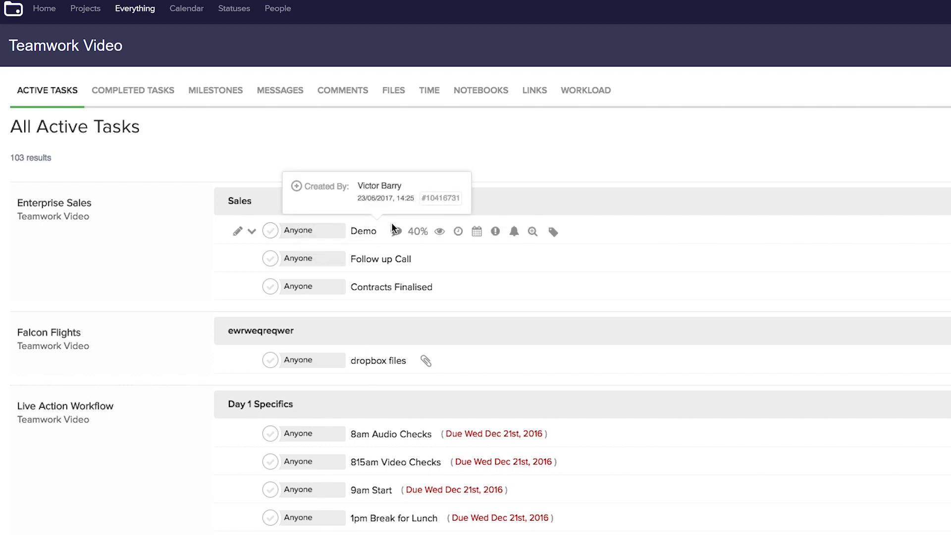
mouse_move(397, 235)
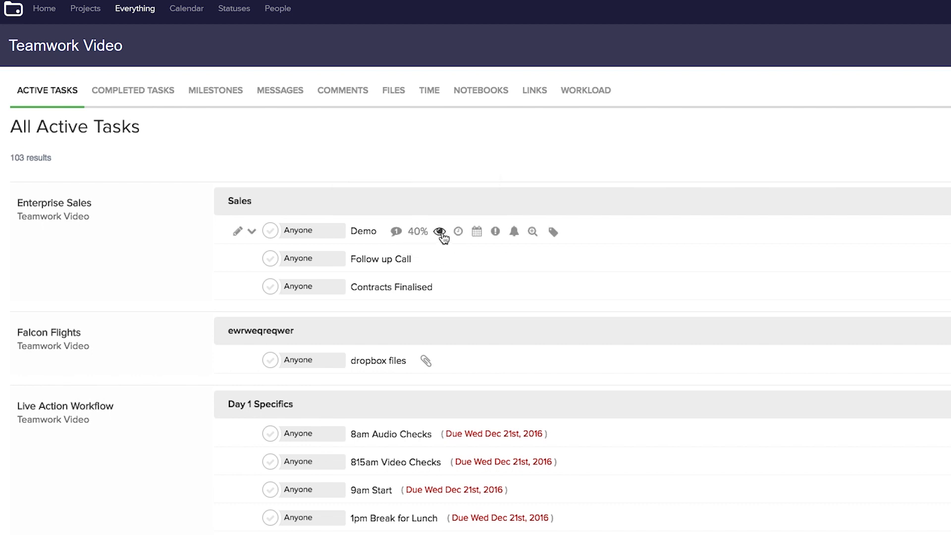
mouse_move(448, 244)
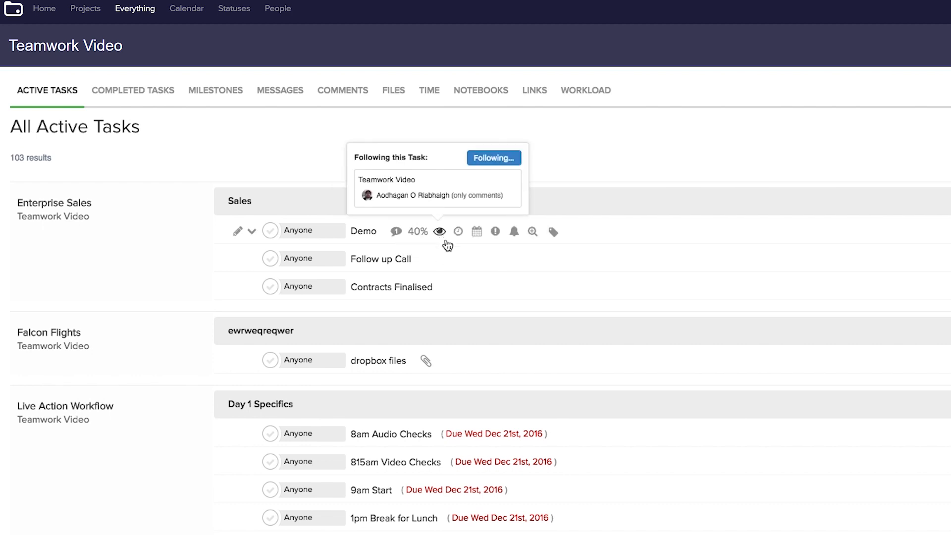
left_click(476, 233)
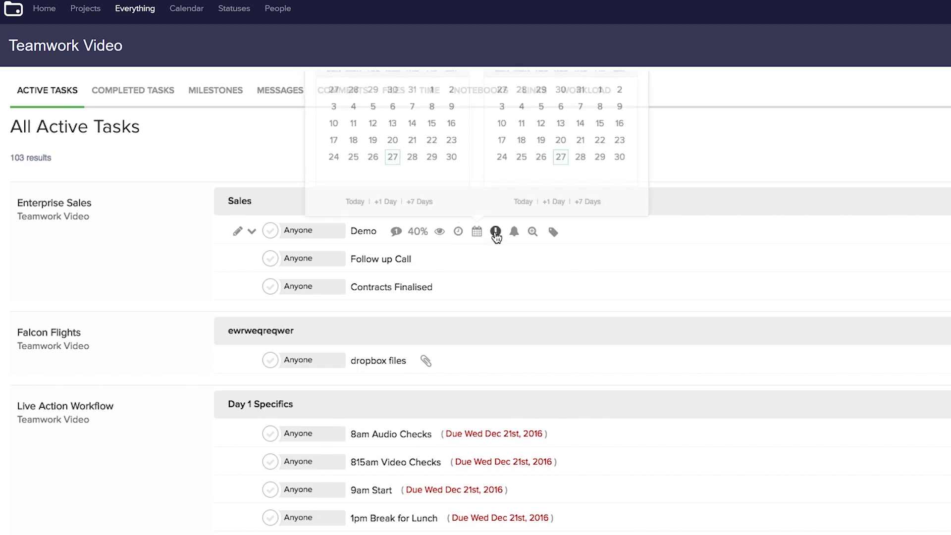
mouse_move(496, 238)
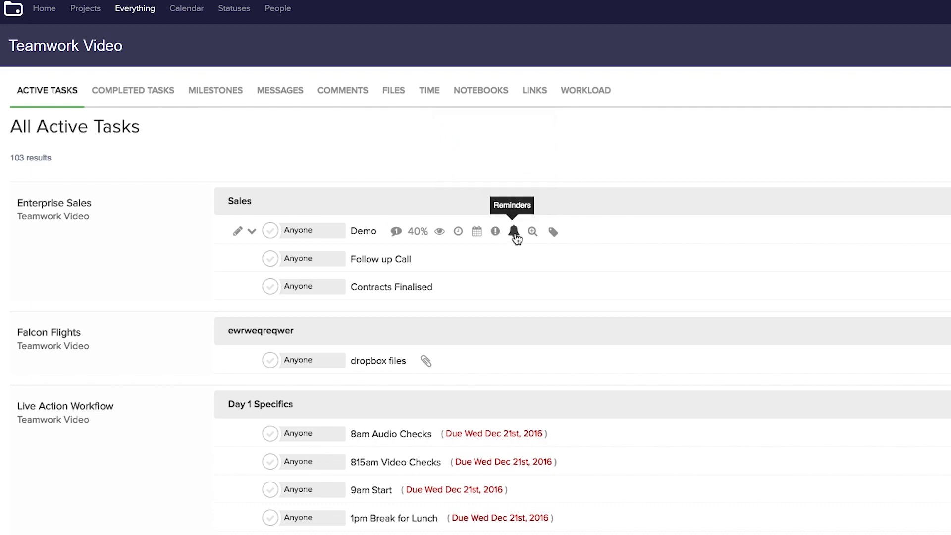
left_click(532, 231)
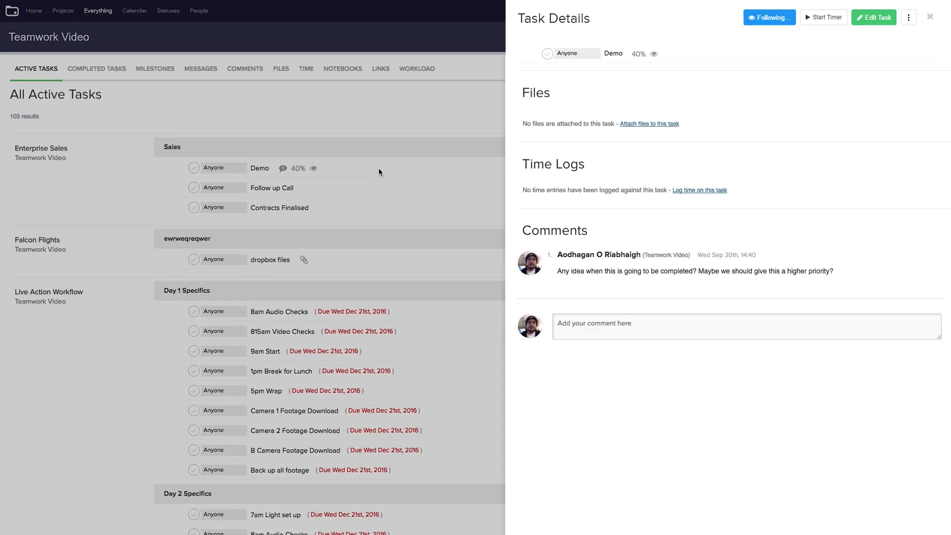
left_click(380, 168)
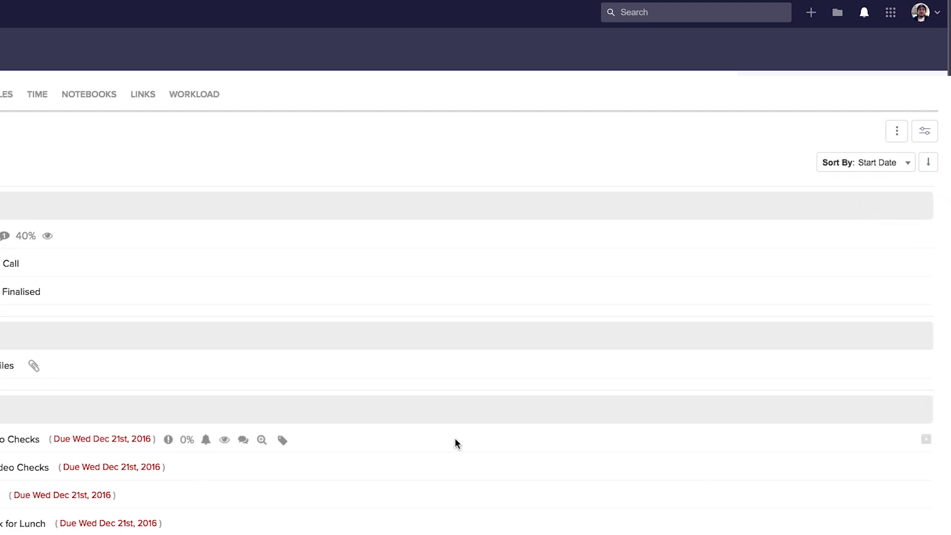
Step: Check the sorting options for the active tasks, reverse the Start Date sort direction and switch it back
left_click(866, 166)
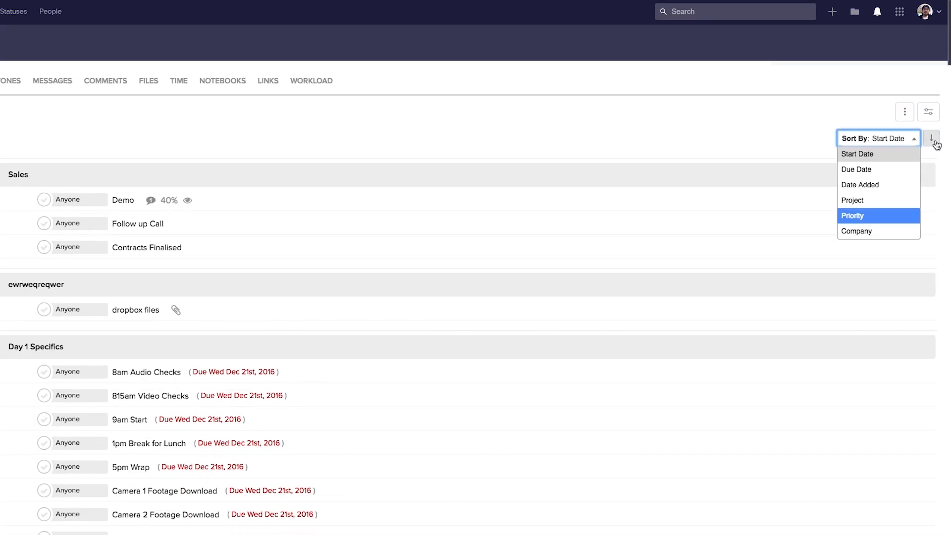
left_click(931, 166)
left_click(935, 118)
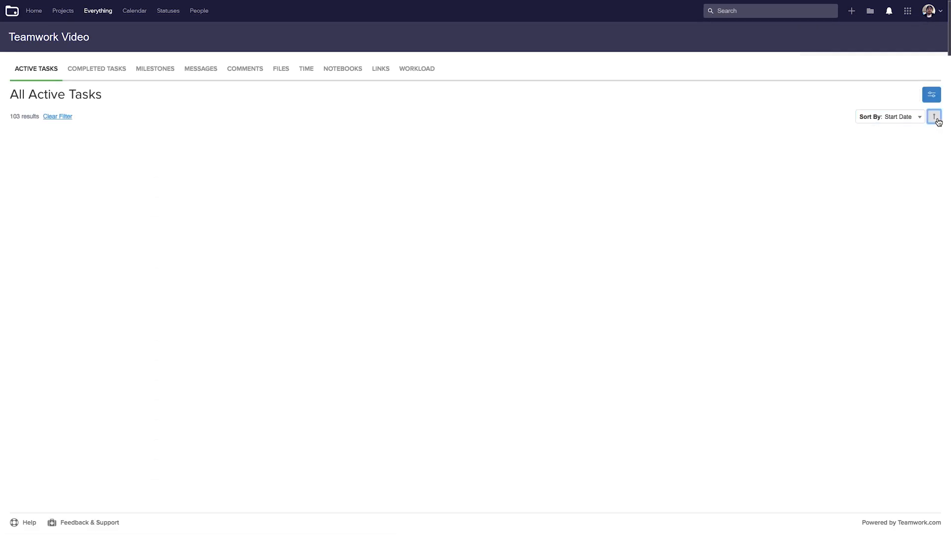
left_click(936, 121)
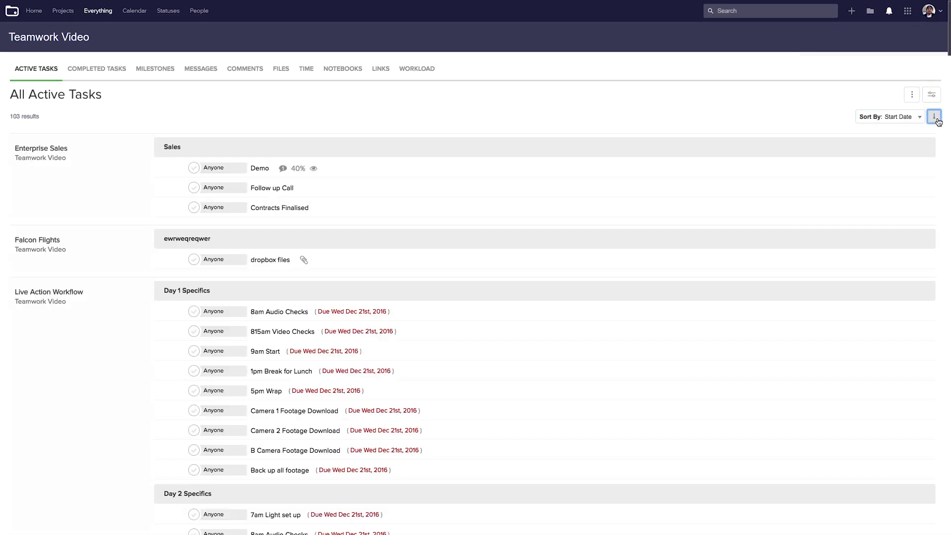
Step: Start a bulk edit of the tasks "Resize our company logo to 400x400" and "Demo" and proceed to the changes
left_click(912, 97)
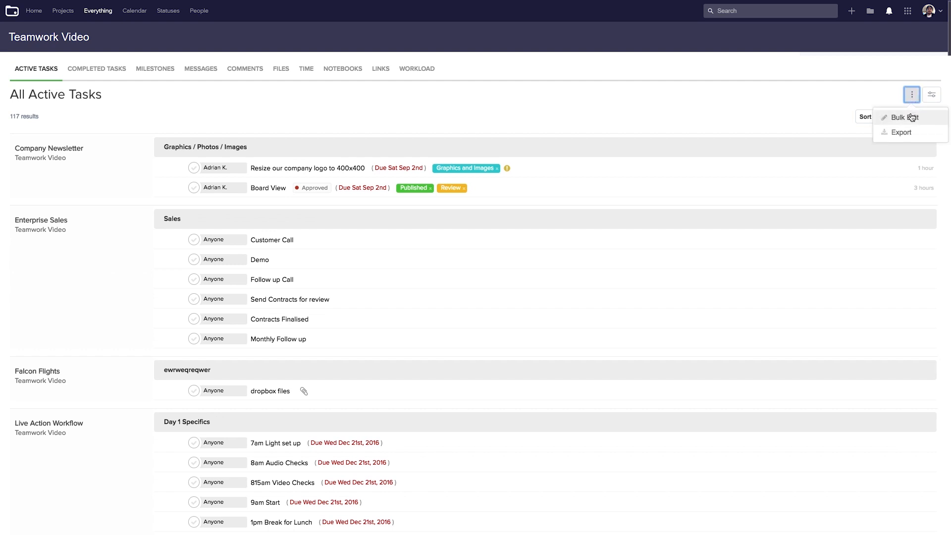
mouse_move(912, 134)
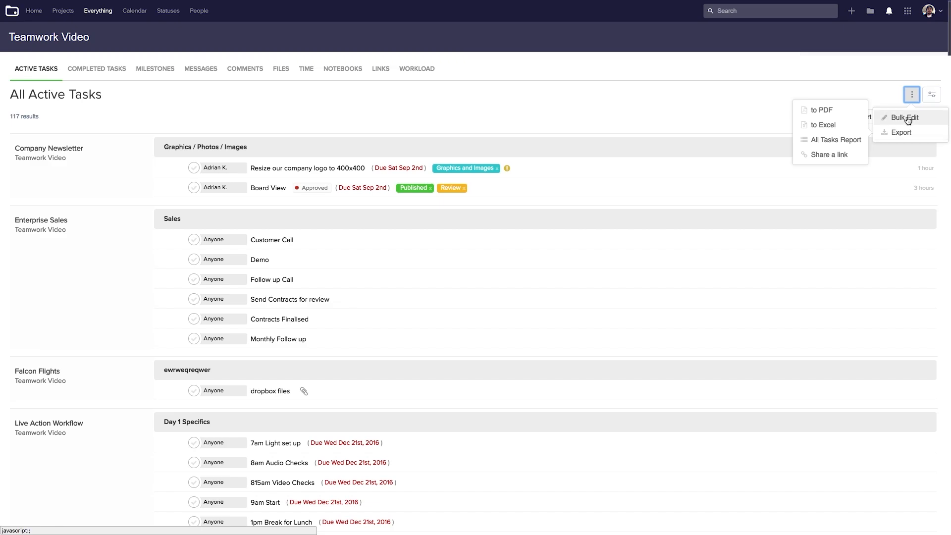
left_click(905, 118)
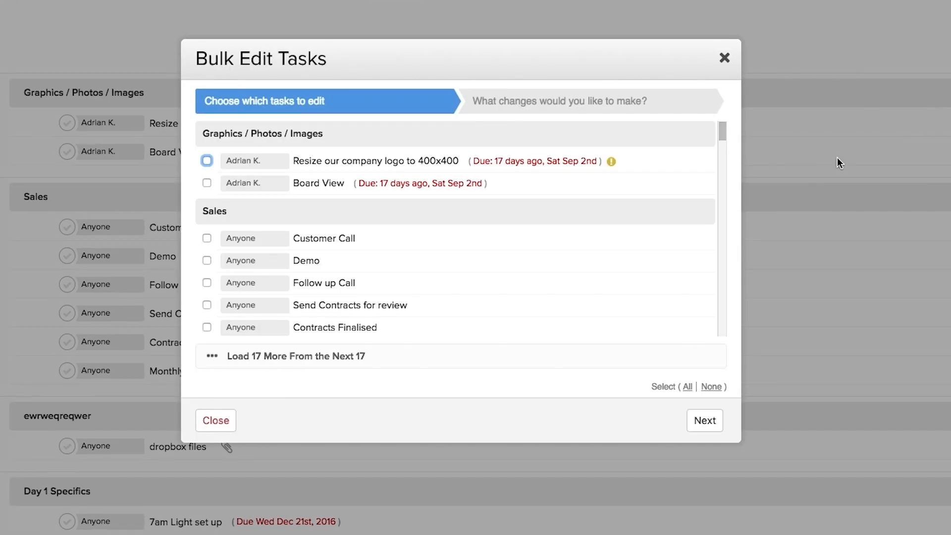
left_click(206, 160)
left_click(206, 160)
left_click(207, 162)
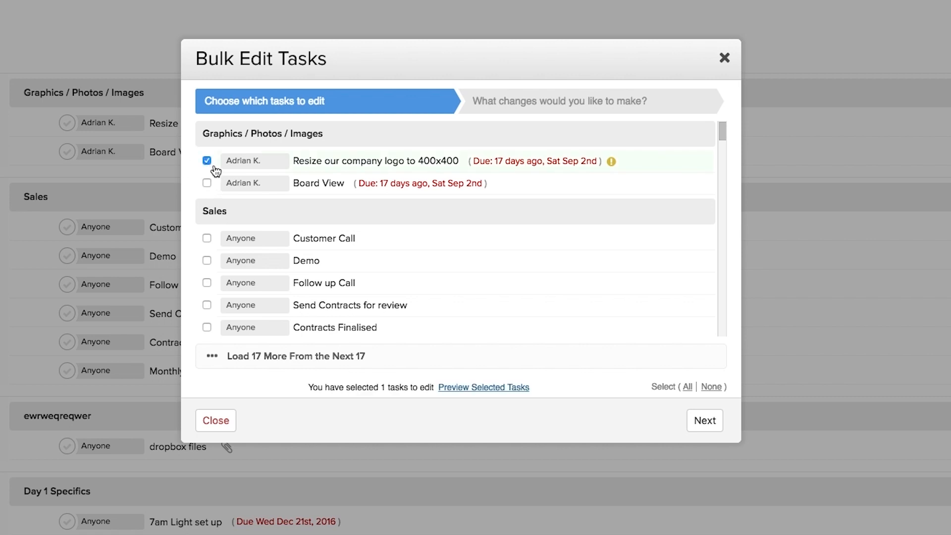
left_click(207, 261)
left_click(706, 423)
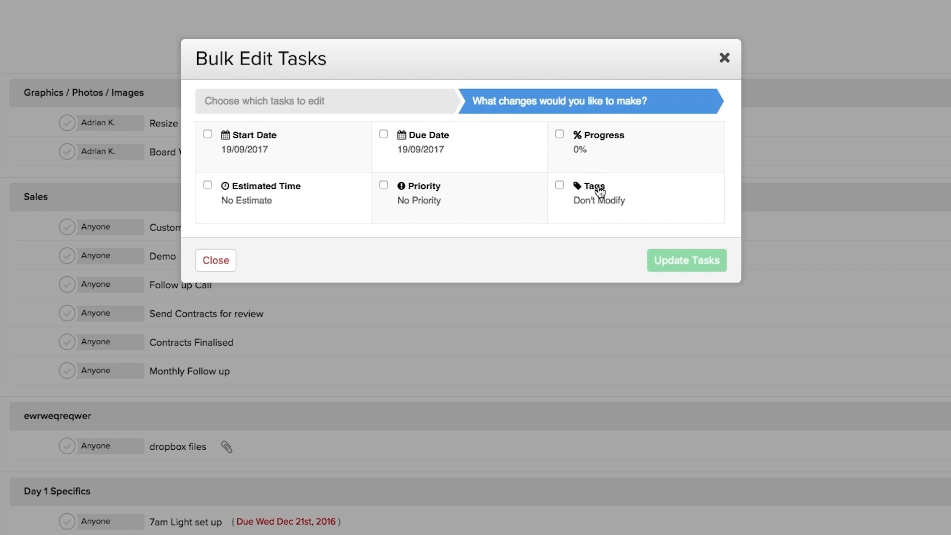
Step: Set the progress of the selected tasks to 40% and apply the bulk update
left_click(586, 144)
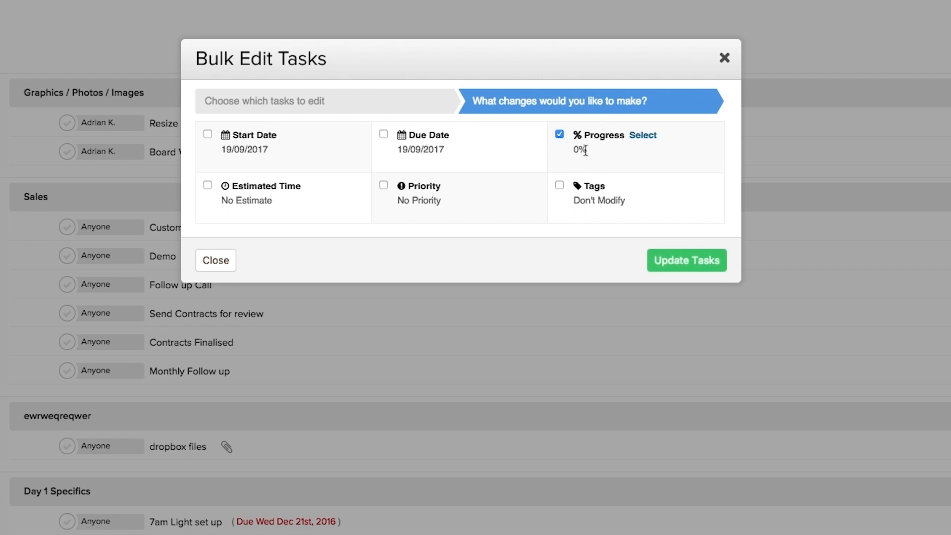
left_click(642, 135)
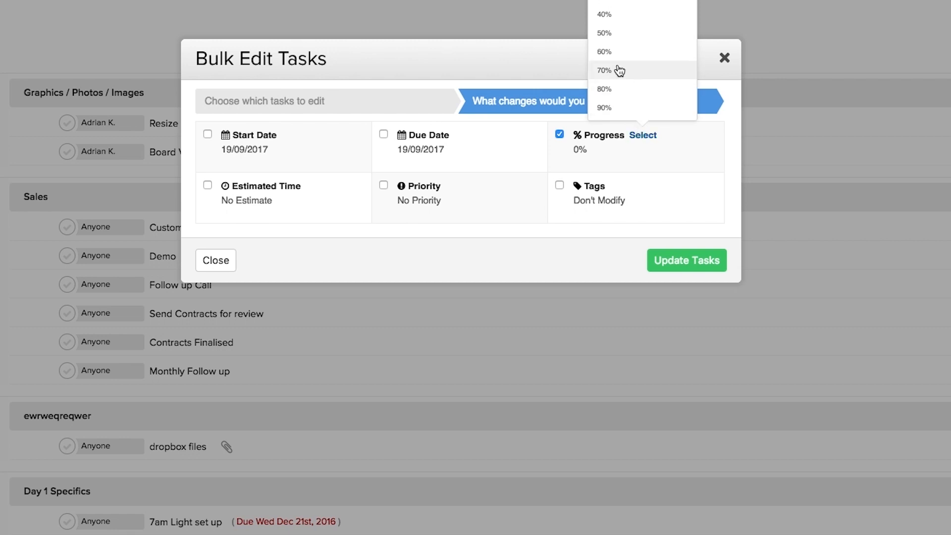
left_click(604, 17)
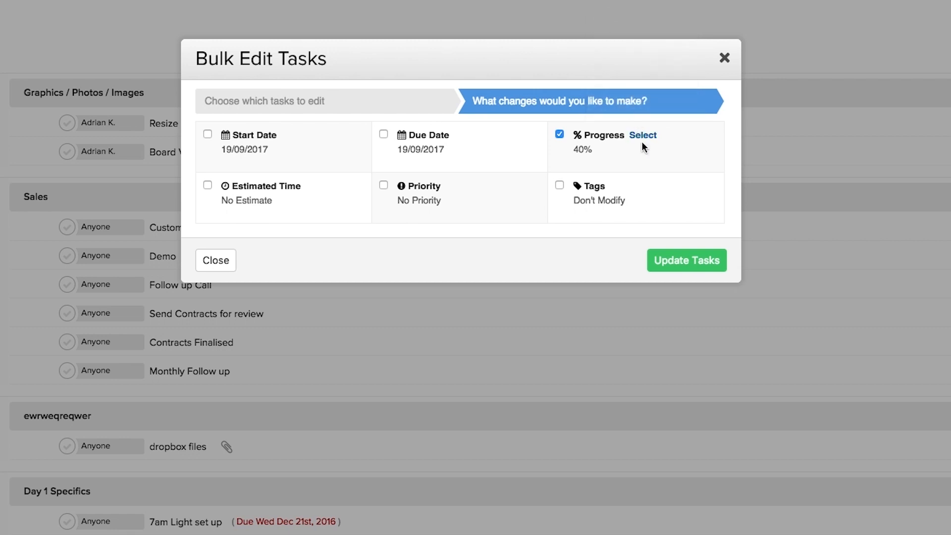
left_click(703, 261)
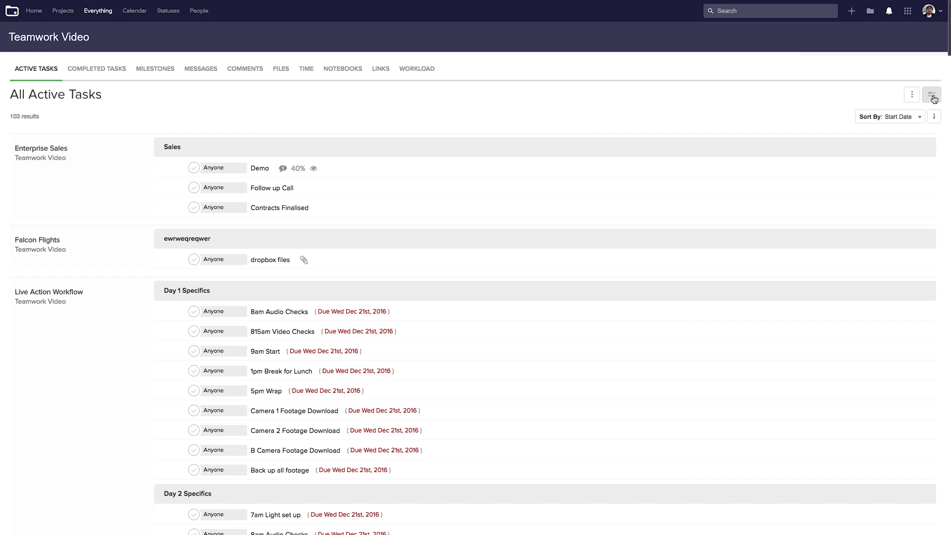
Step: Filter the active tasks by the keyword "Support"
left_click(933, 98)
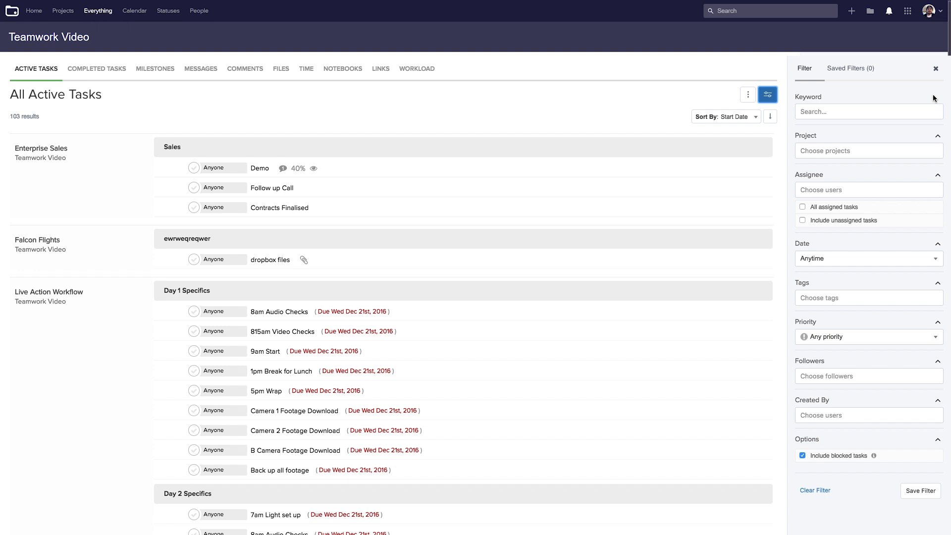
left_click(884, 111)
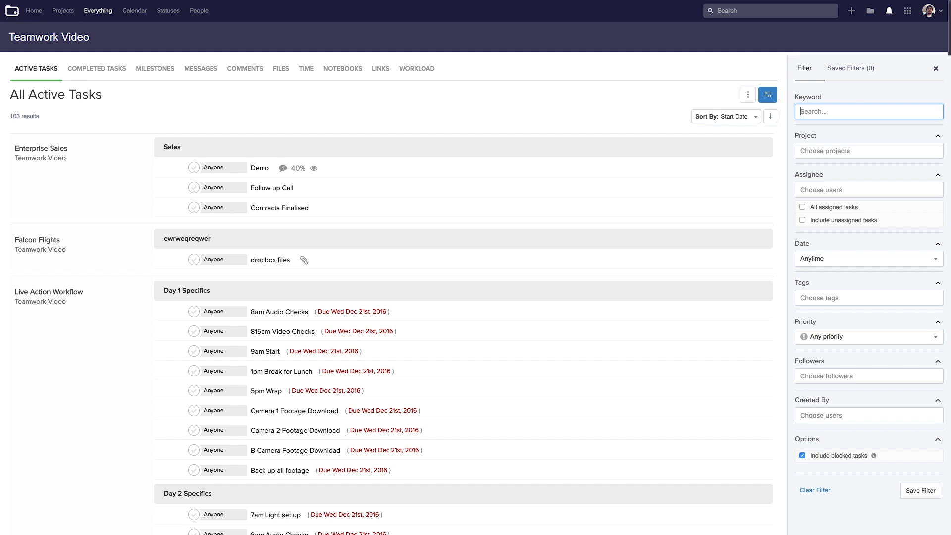
type("Support")
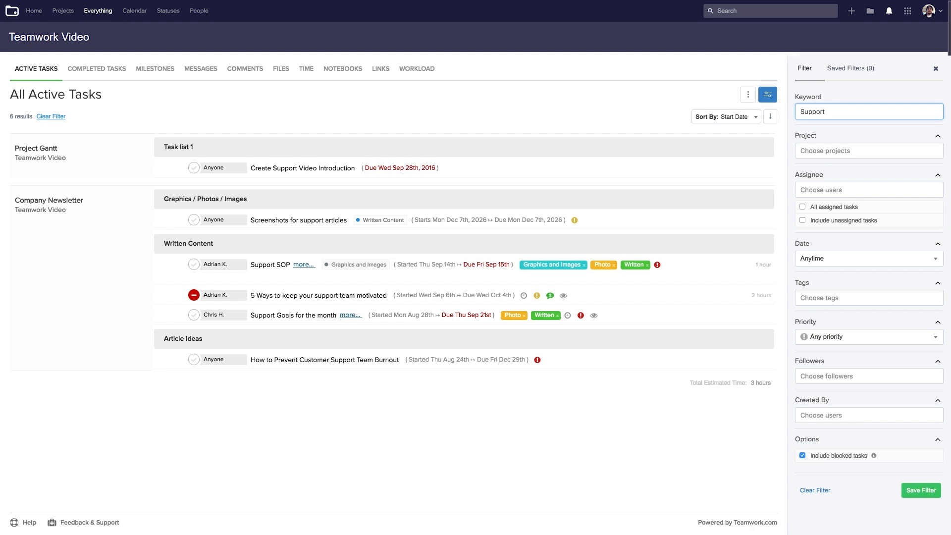
key("Return")
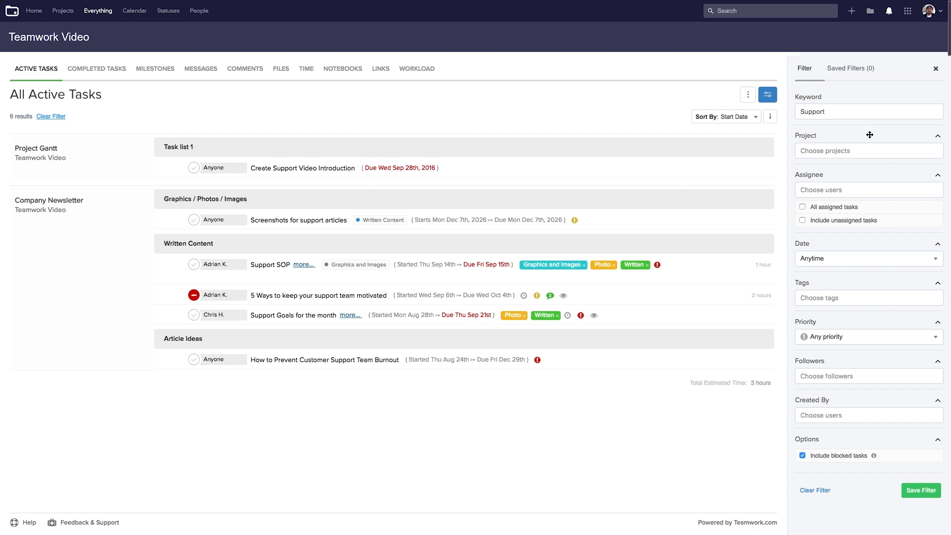
Step: Limit the filter to the Company Newsletter and Project Gantt projects, adding Live Action Workflow and removing it again
left_click(871, 150)
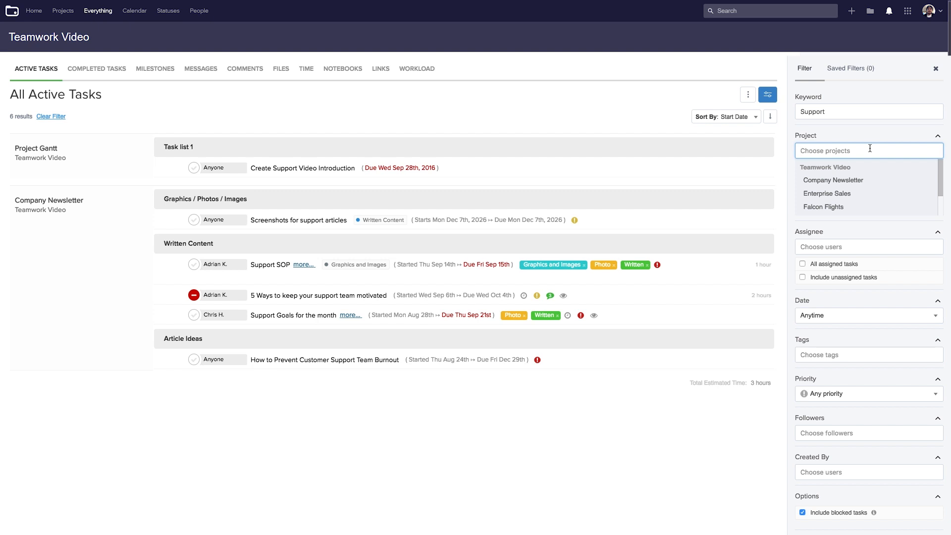
left_click(866, 179)
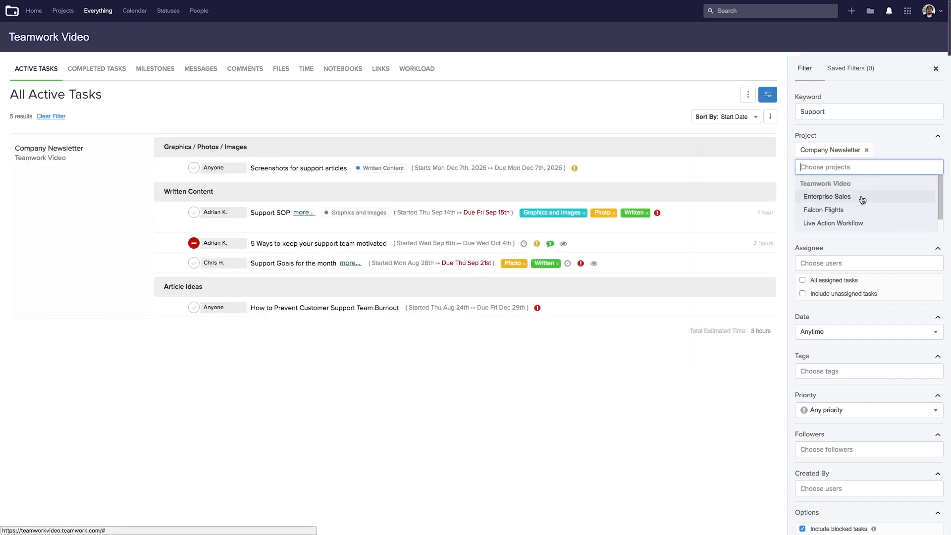
left_click(856, 223)
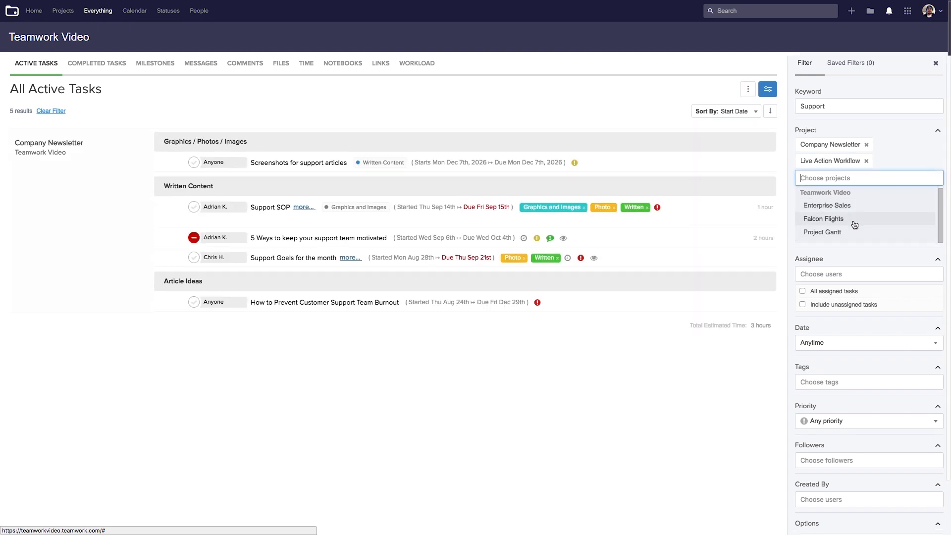
left_click(839, 231)
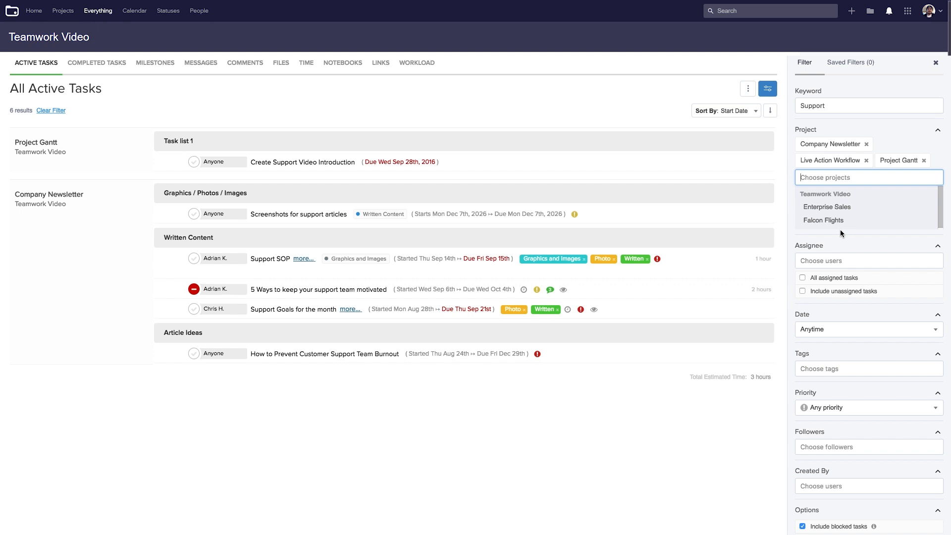
left_click(866, 160)
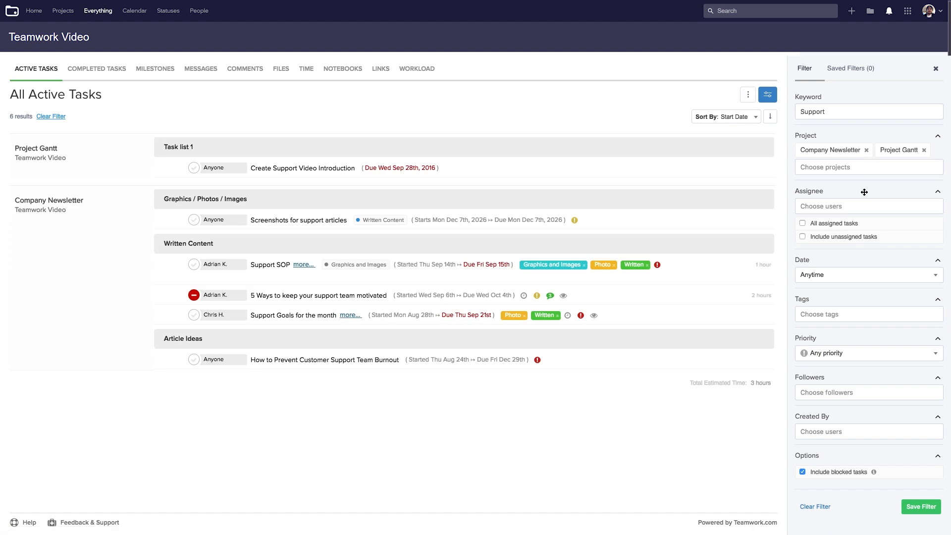
Step: Restrict the filter's assignees to the first listed team member after Everyone, plus Anyone
left_click(857, 207)
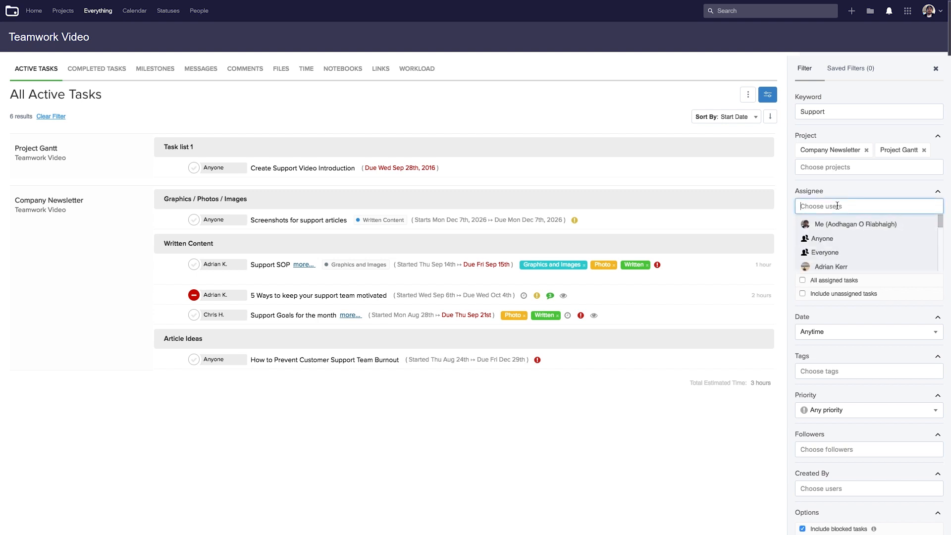
left_click(843, 267)
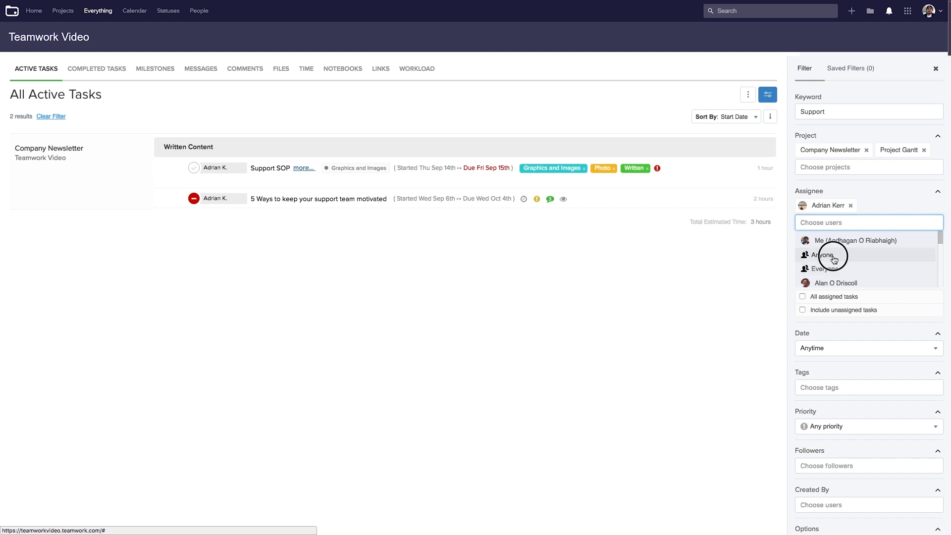
left_click(826, 256)
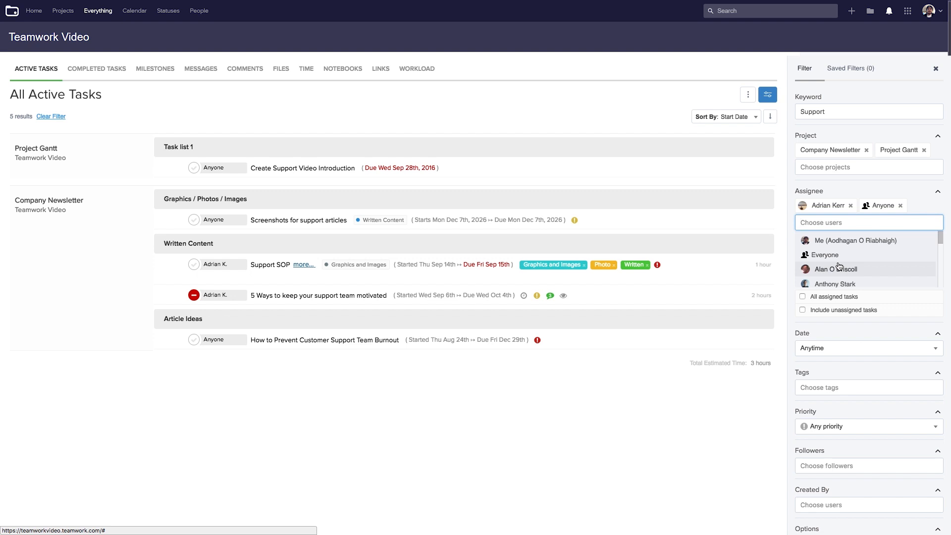
left_click(881, 311)
Step: Examine the filter's available date ranges, tags, priorities and followers, keeping the date at Anytime and the priority at Any priority
left_click(864, 292)
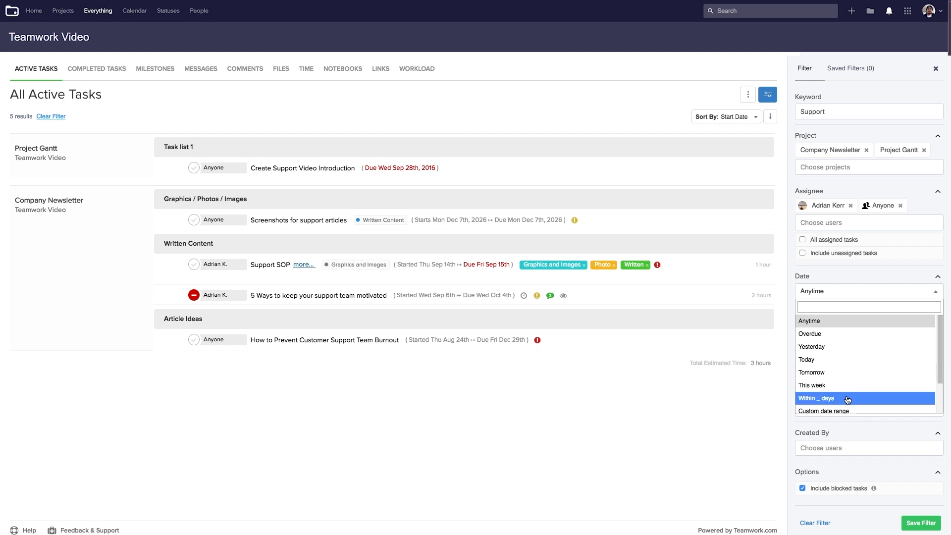
scroll(860, 411, "down", 1)
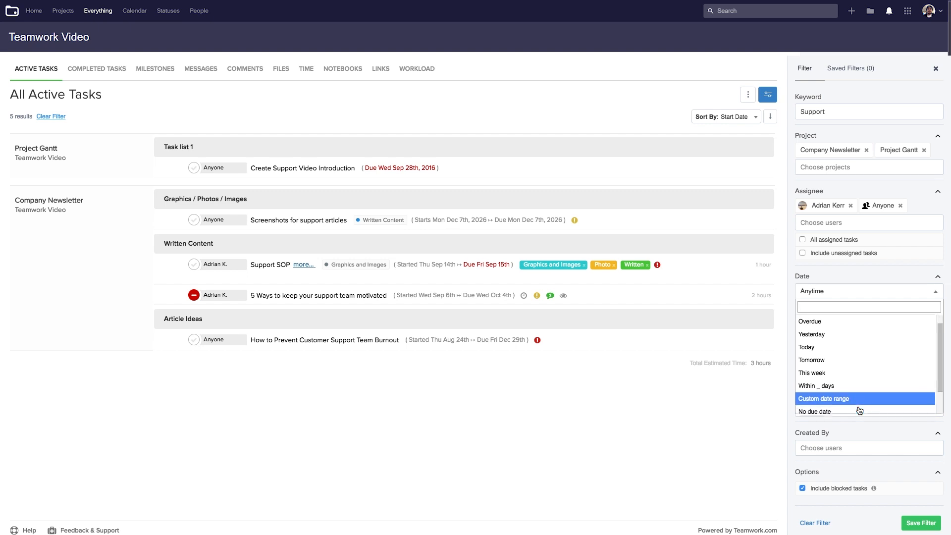
scroll(860, 411, "down", 1)
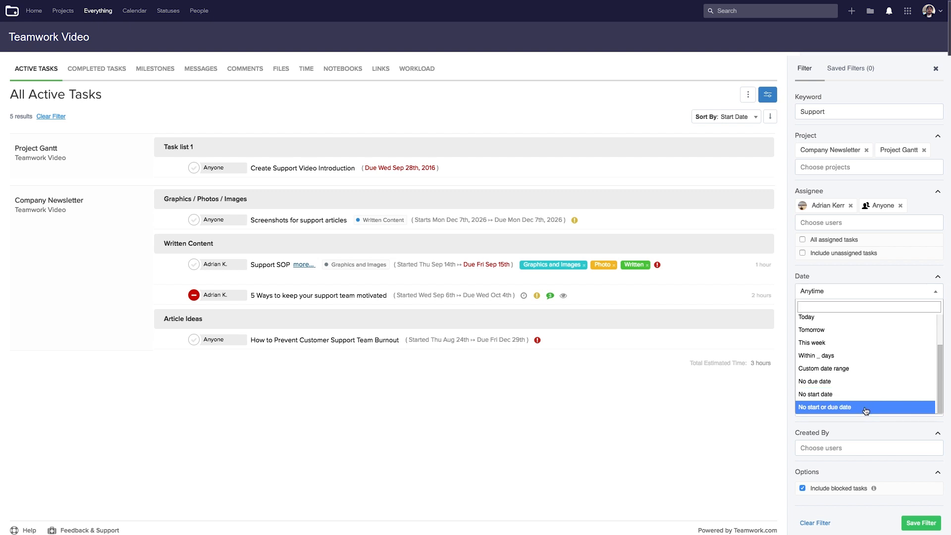
left_click(850, 293)
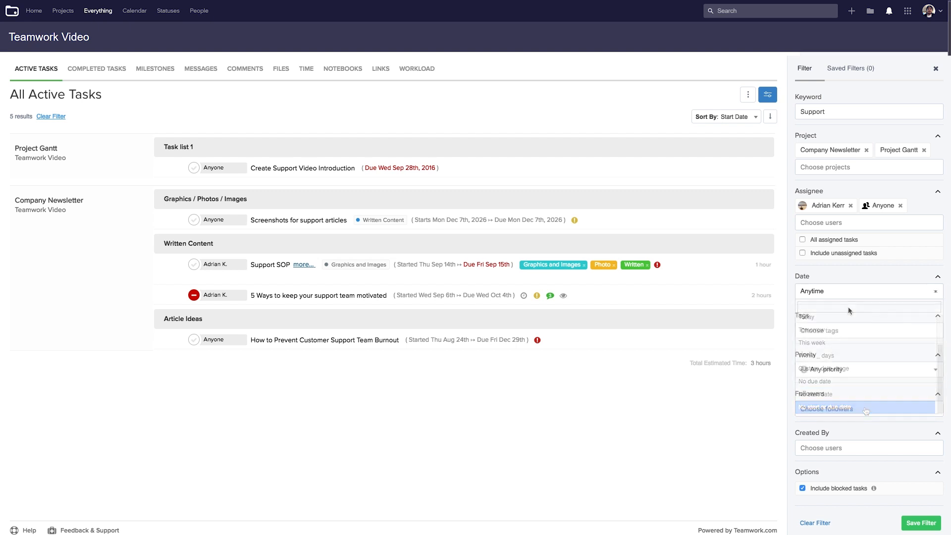
left_click(849, 333)
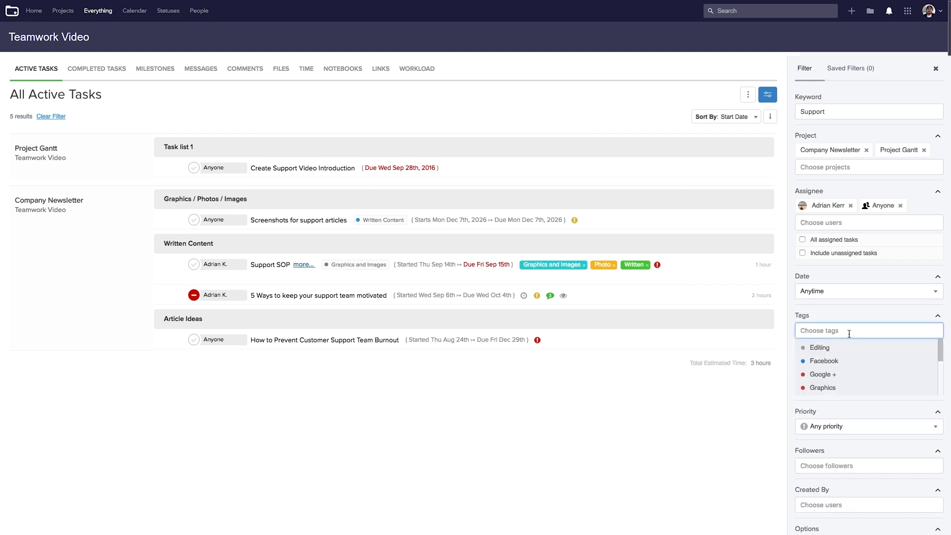
left_click(841, 340)
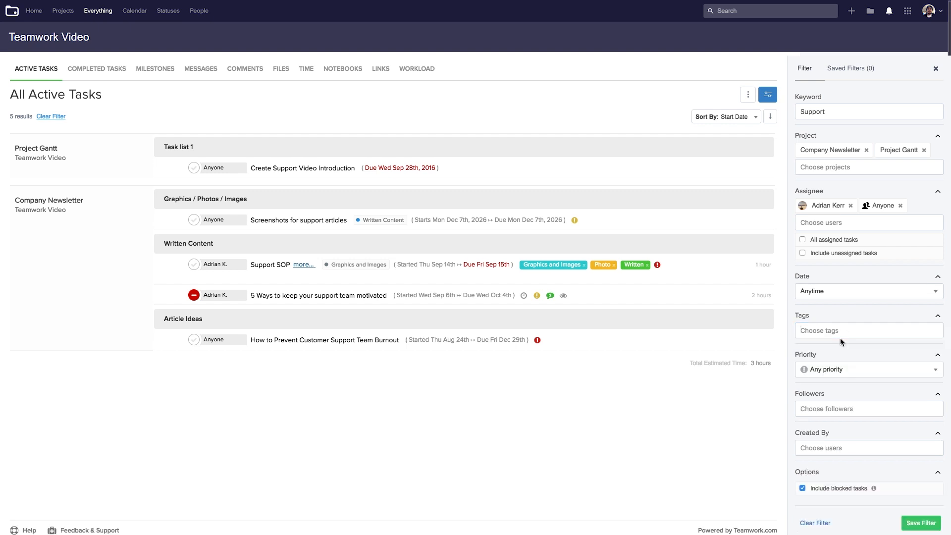
left_click(860, 367)
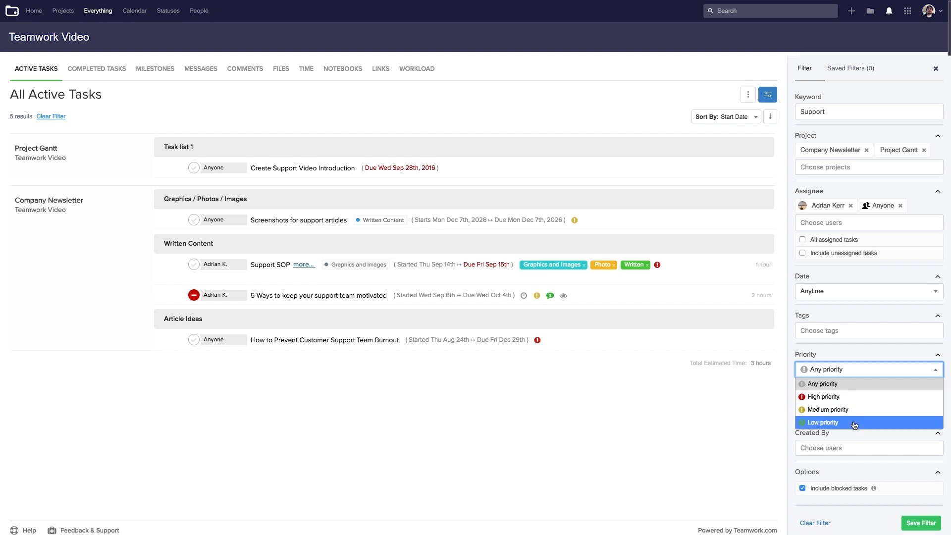
left_click(856, 384)
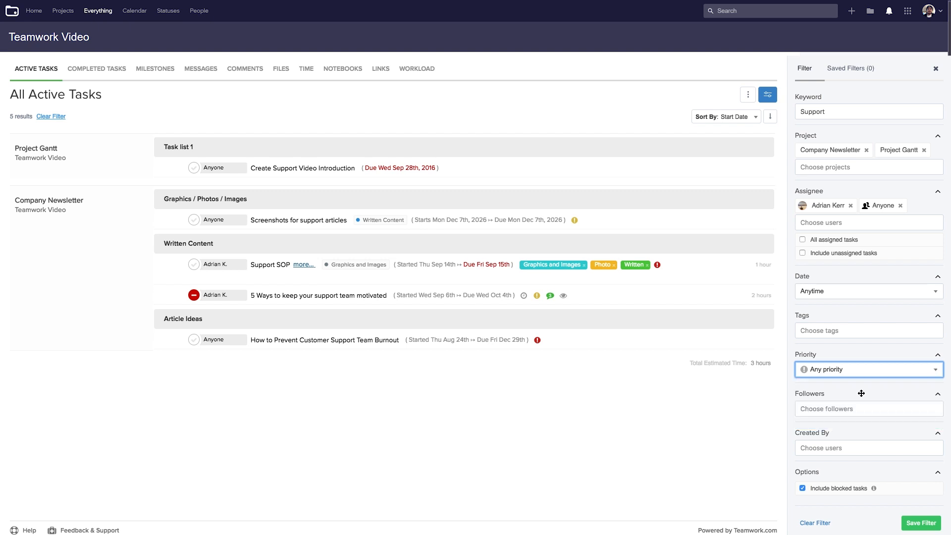
left_click(863, 409)
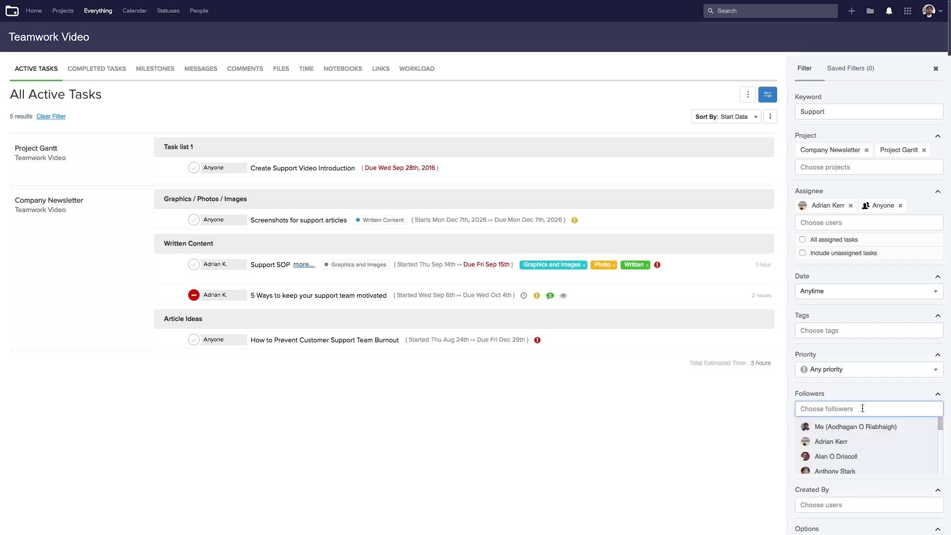
left_click(856, 421)
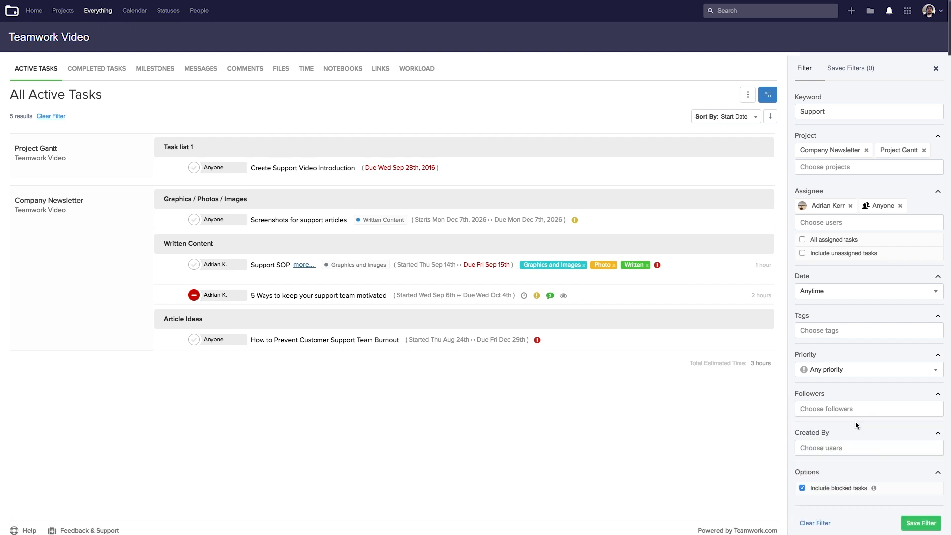
Step: Limit the filter's creators to Me and one other team member, and exclude blocked tasks
left_click(856, 448)
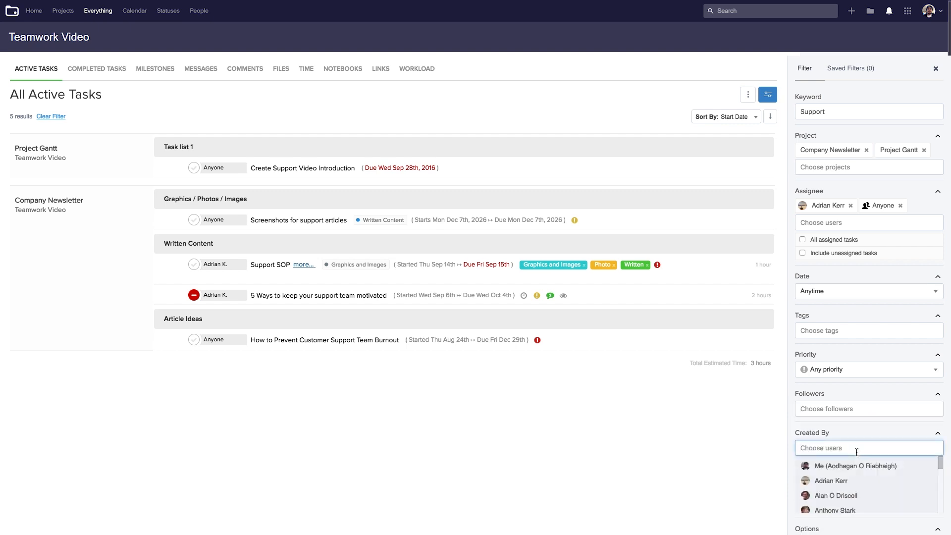
left_click(856, 465)
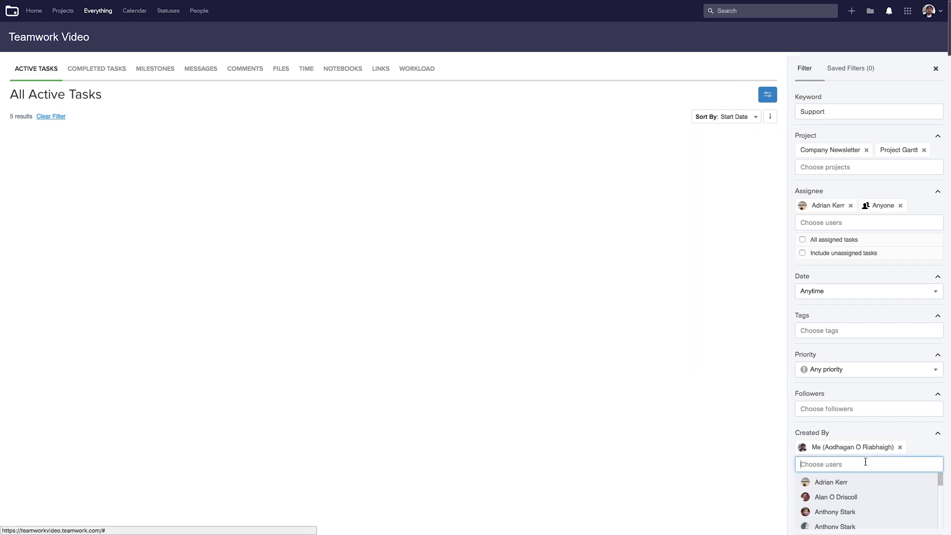
type("vic")
left_click(832, 500)
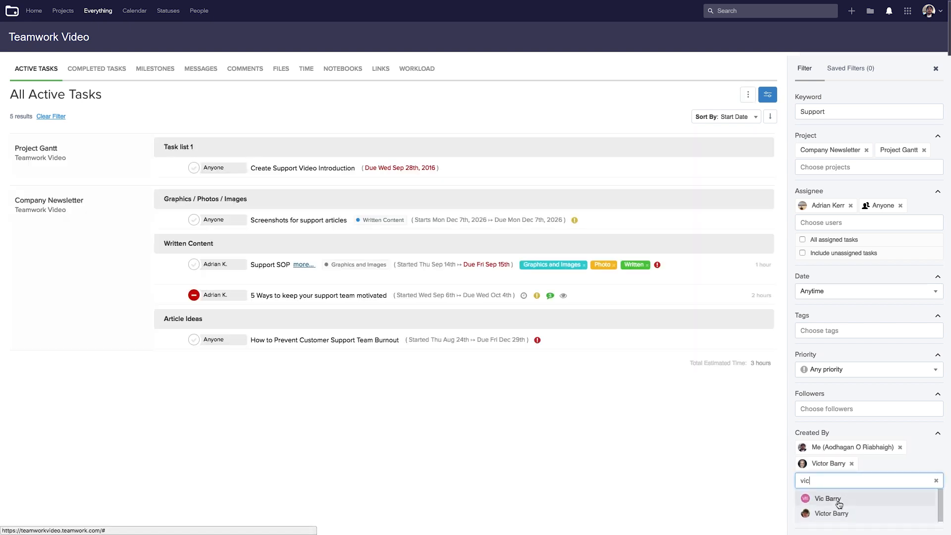
scroll(897, 451, "down", 1)
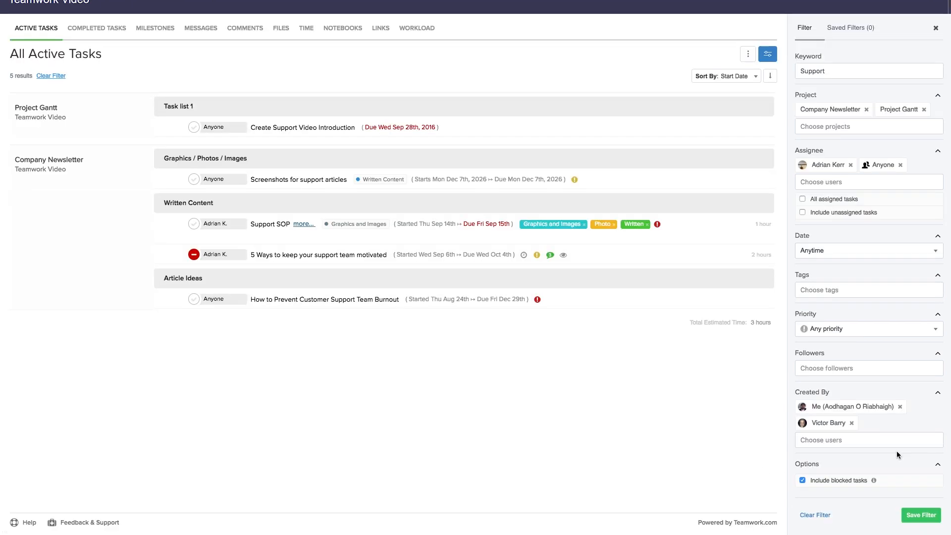
left_click(892, 484)
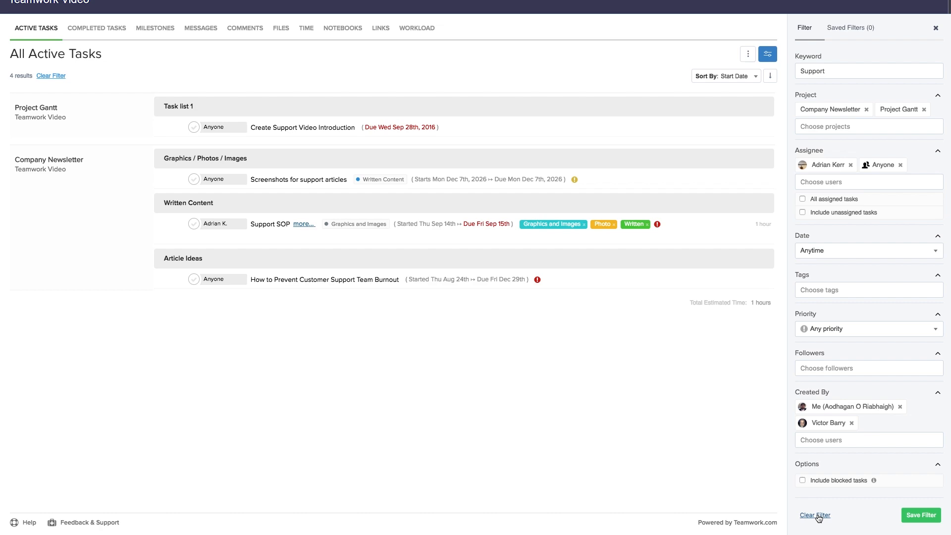
Step: Save the current filter under the name "Support Tasks" without a description
left_click(921, 515)
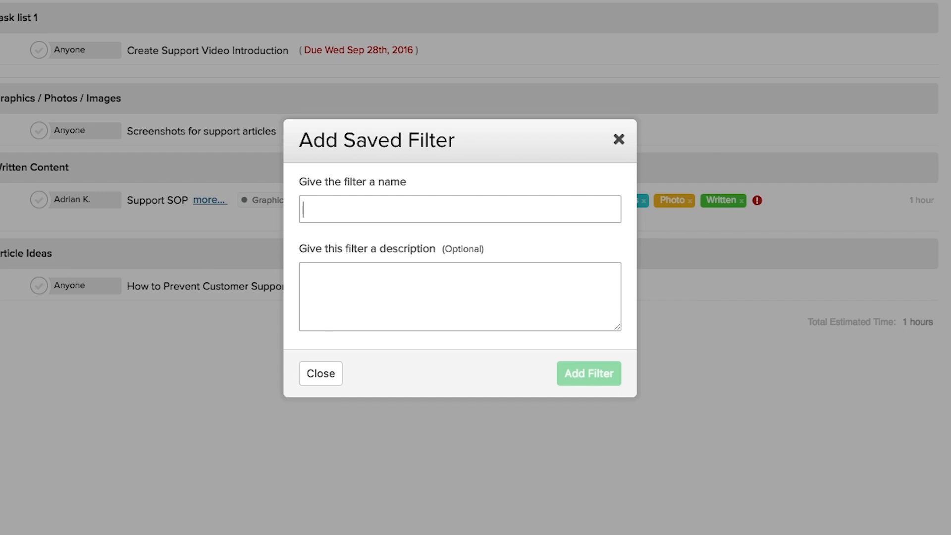
type("Support Tasks")
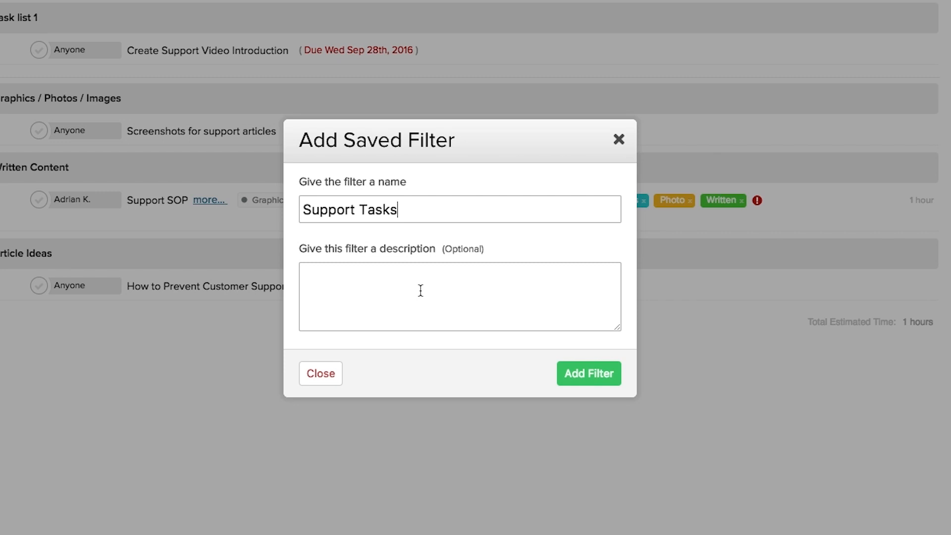
left_click(592, 375)
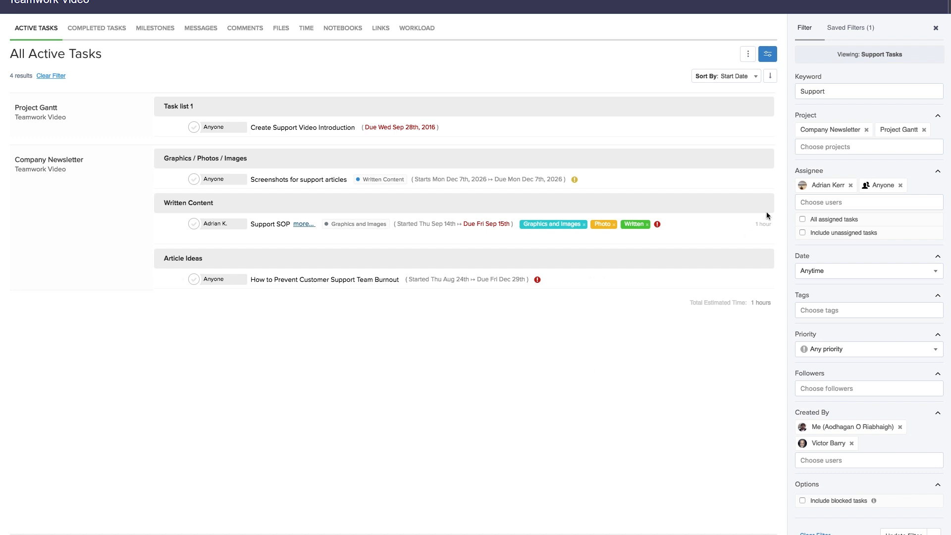
Step: Show the saved filters and open the options for the Support Tasks filter
left_click(850, 28)
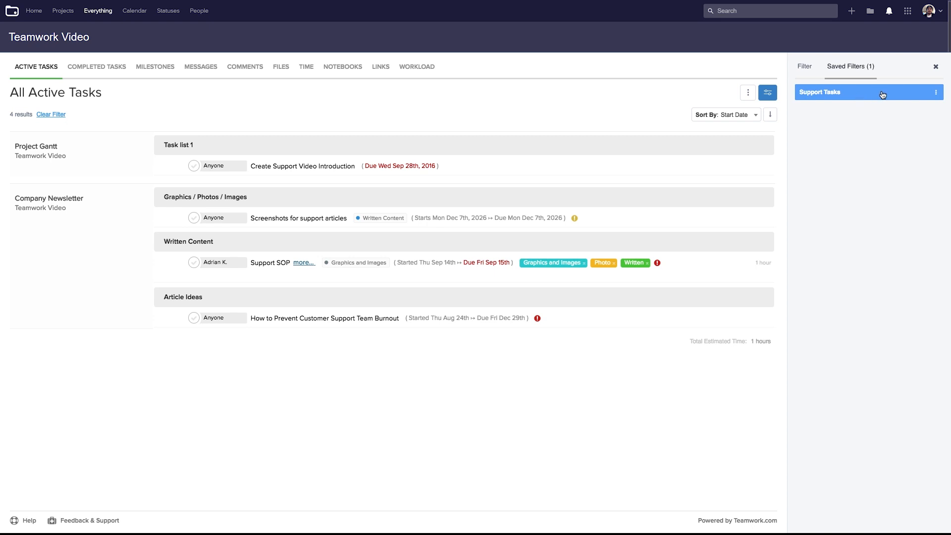
left_click(937, 93)
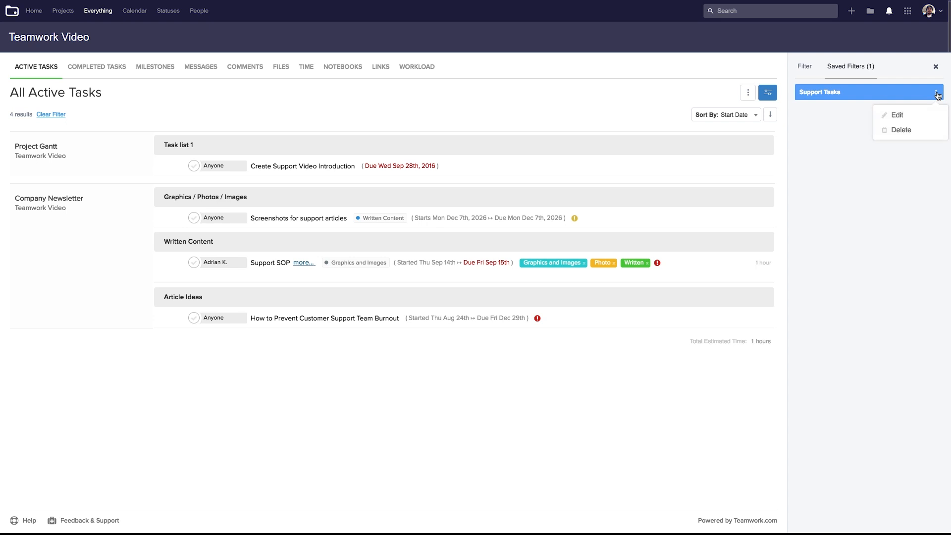